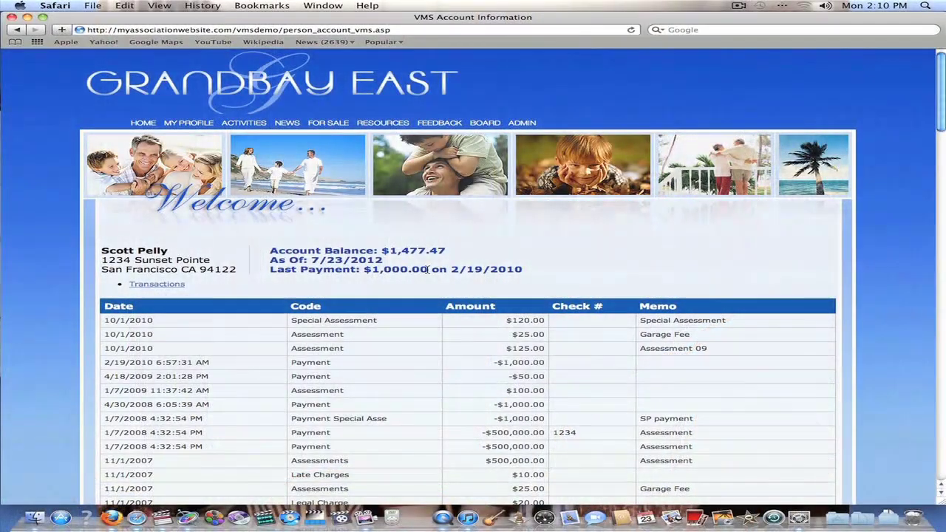
Highlight 'Last Payment: $1,000.00' in the account summary, then scroll down the transaction table.
{"action": "left_click_drag", "start_coordinate": [428, 270], "coordinate": [268, 269]}
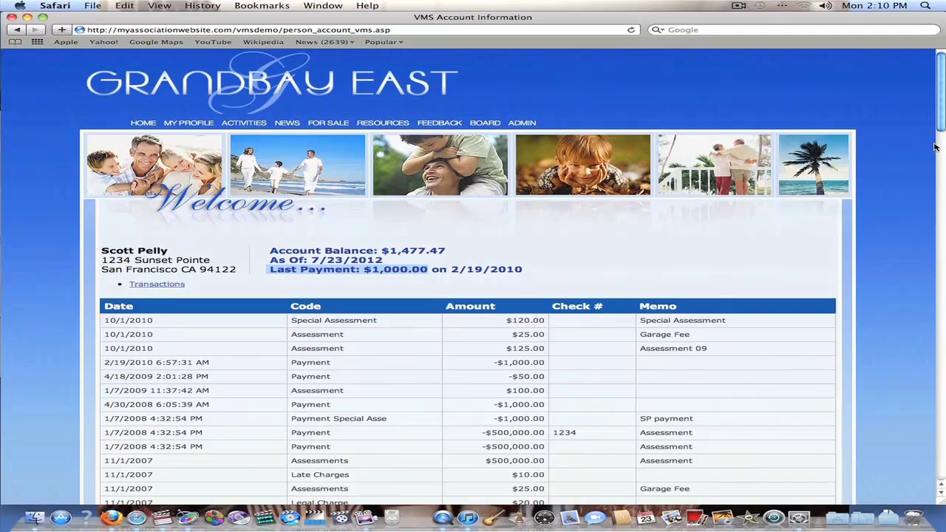
{"action": "scroll", "coordinate": [938, 137], "scroll_direction": "down", "scroll_amount": 3}
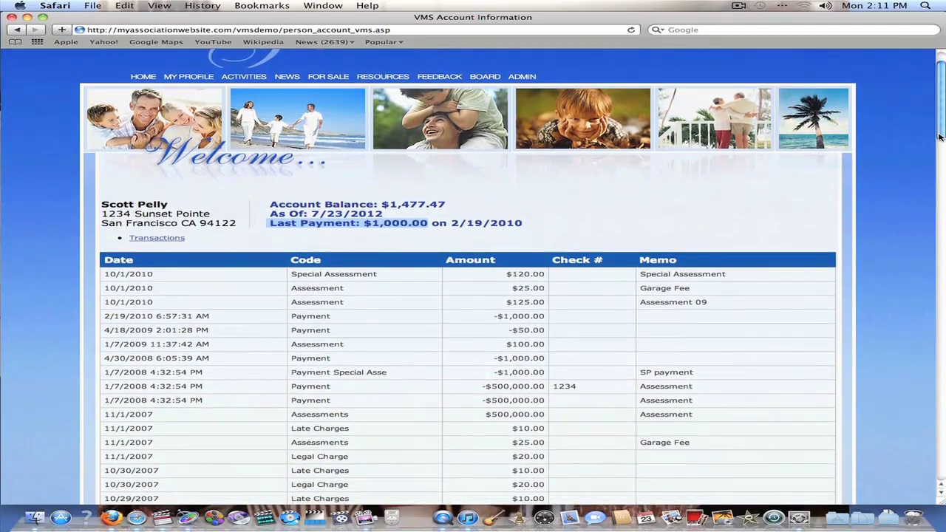
{"action": "scroll", "coordinate": [938, 137], "scroll_direction": "down", "scroll_amount": 3}
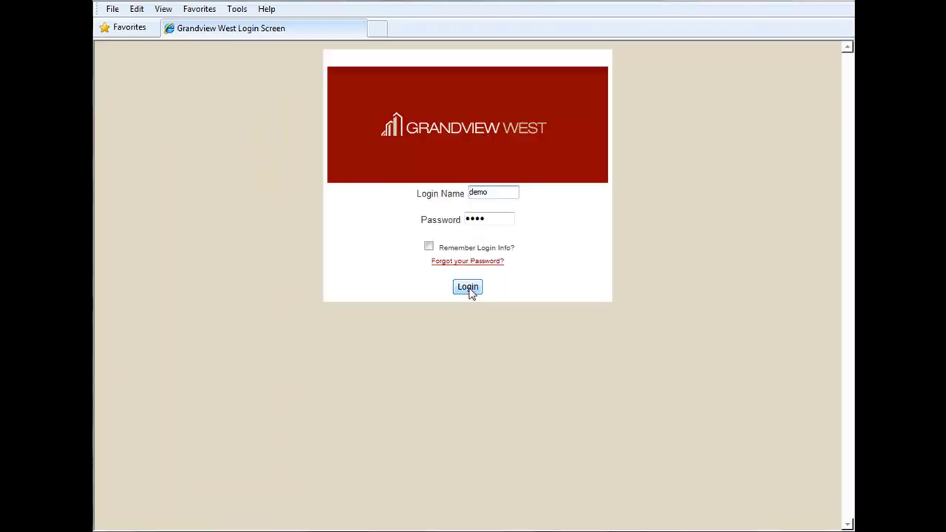
Log in to Grandview West with the entered credentials to reach the private resident home page.
{"action": "left_click", "coordinate": [470, 290]}
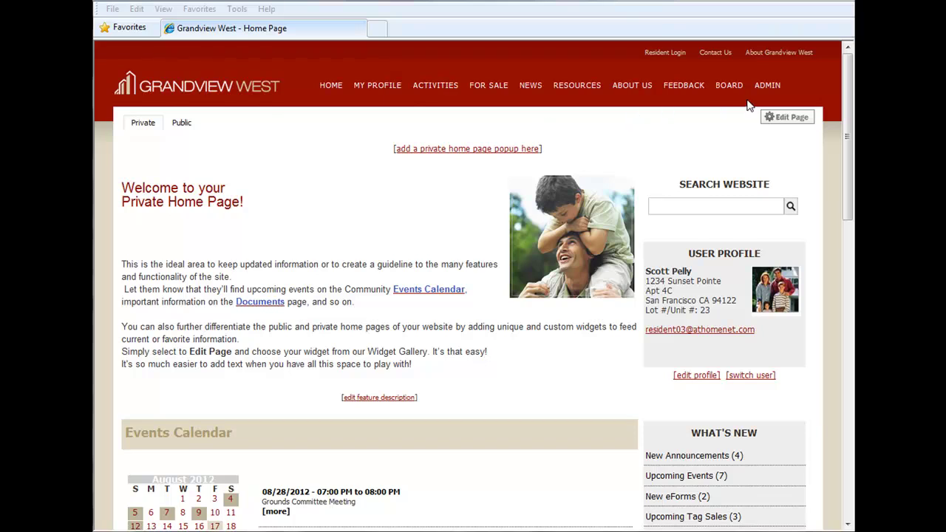
{"action": "mouse_move", "coordinate": [766, 90]}
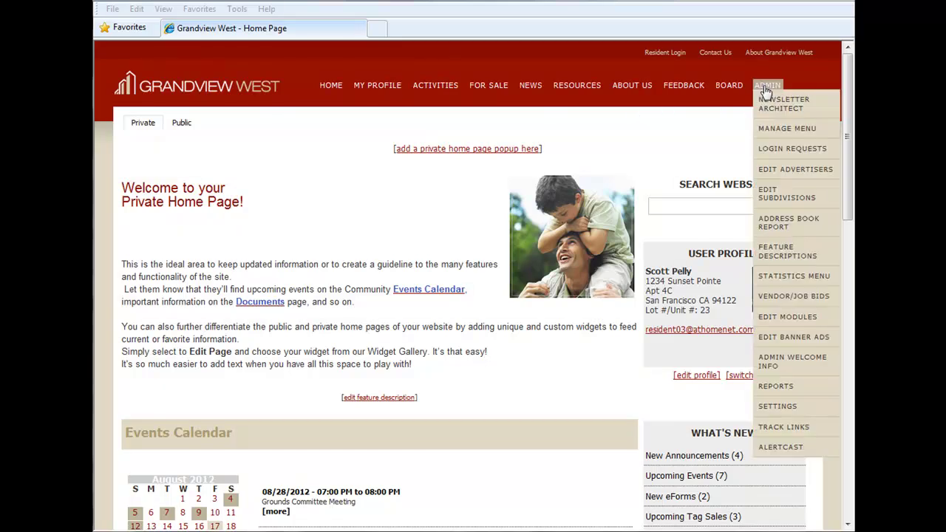
Choose ADMIN > Manage Menu to open the Edit Menu page of private menu items.
{"action": "left_click", "coordinate": [788, 128]}
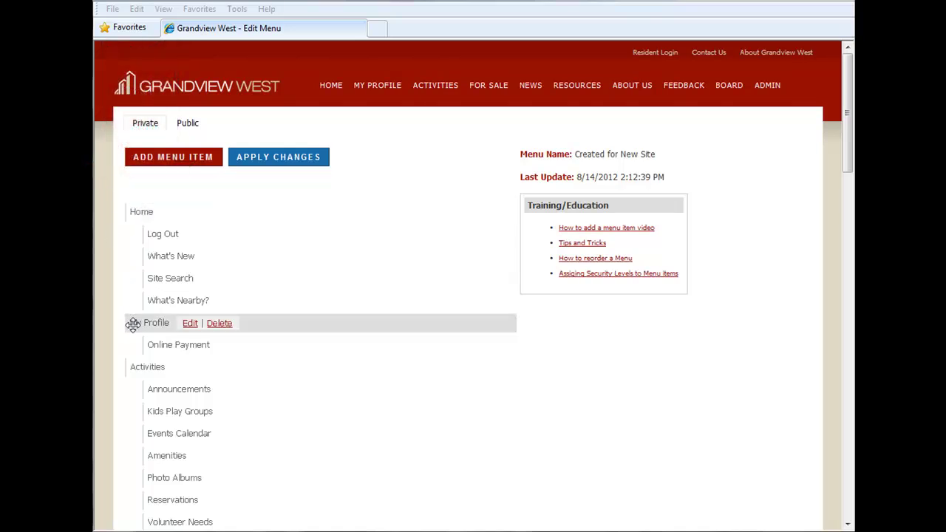
{"action": "mouse_move", "coordinate": [138, 367]}
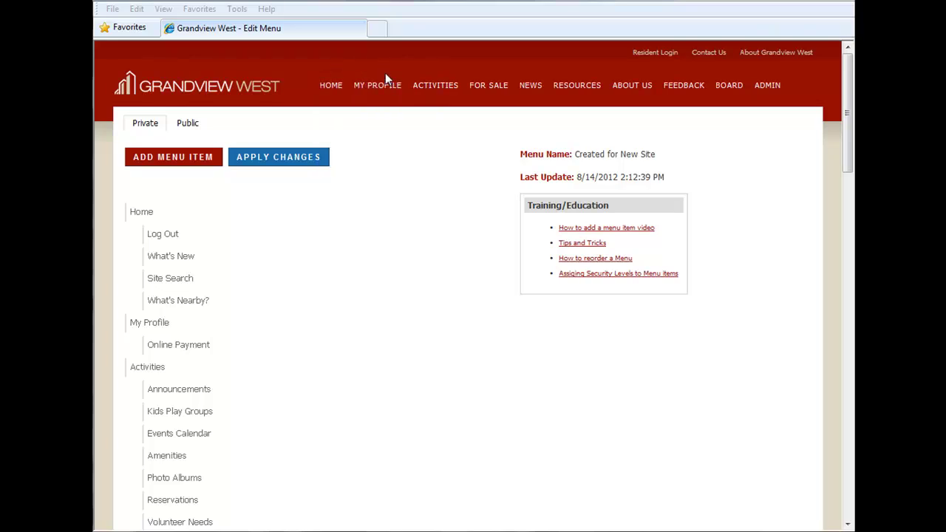
{"action": "mouse_move", "coordinate": [434, 89]}
{"action": "mouse_move", "coordinate": [446, 86]}
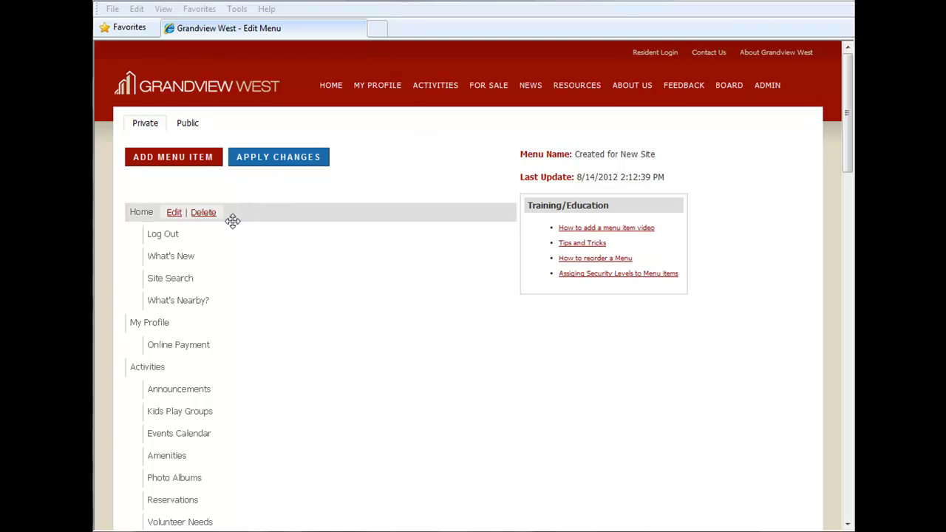
Drop the Kids Play Groups row beneath Amenities in the Activities submenu list.
{"action": "mouse_move", "coordinate": [224, 240]}
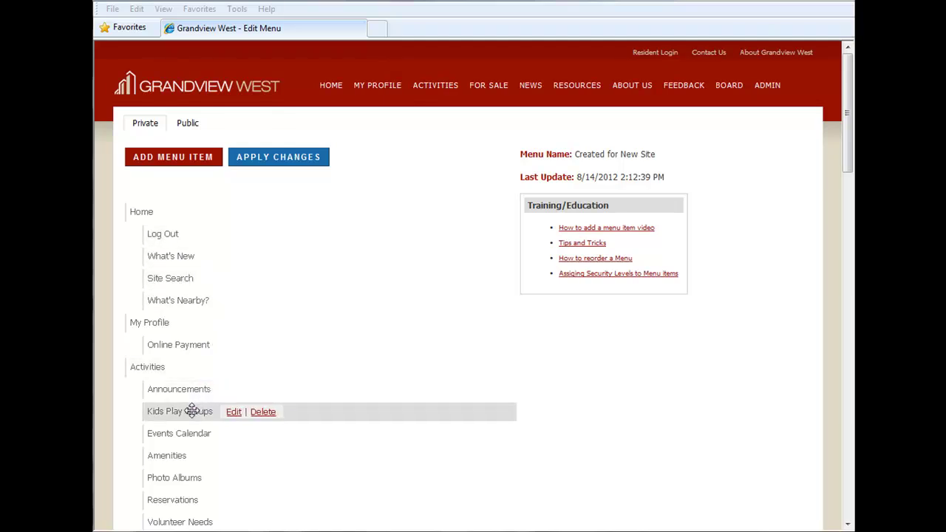
{"action": "left_click_drag", "start_coordinate": [192, 411], "coordinate": [193, 459]}
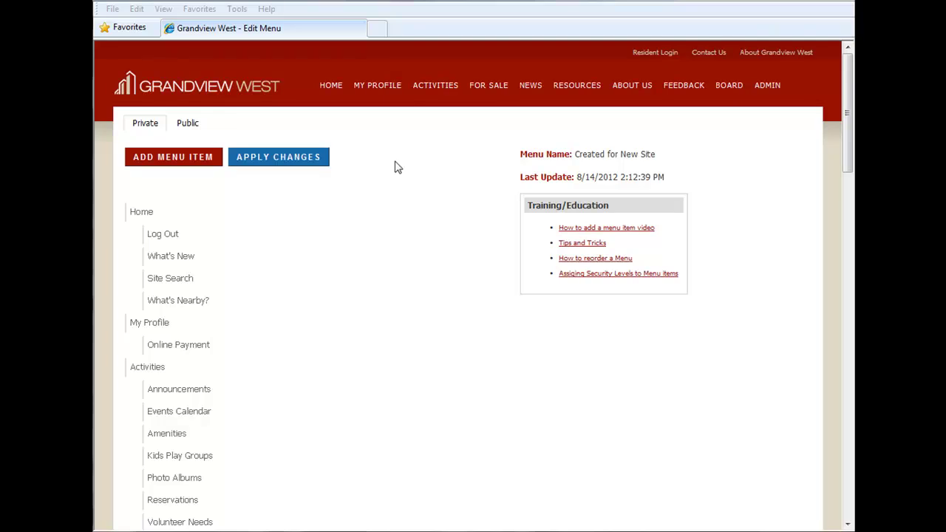
{"action": "left_click", "coordinate": [191, 161]}
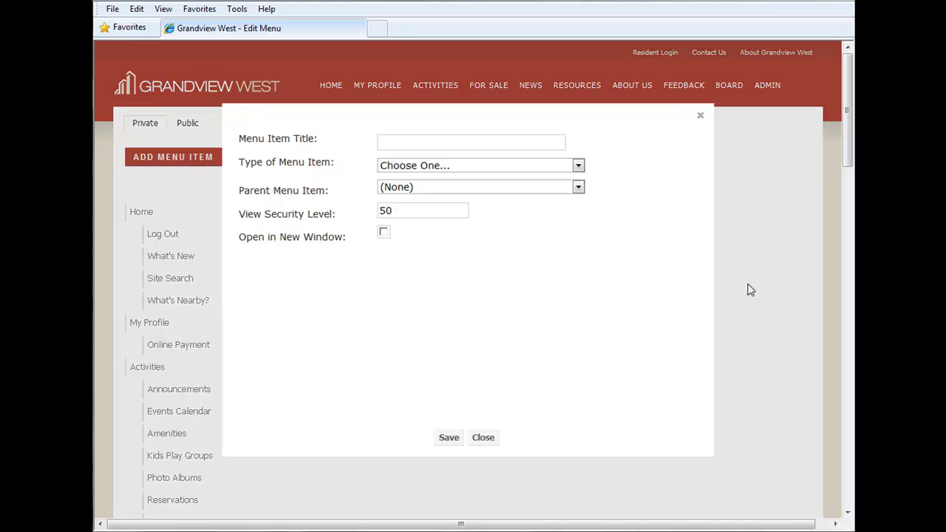
{"action": "left_click", "coordinate": [403, 141]}
{"action": "key", "text": "Escape"}
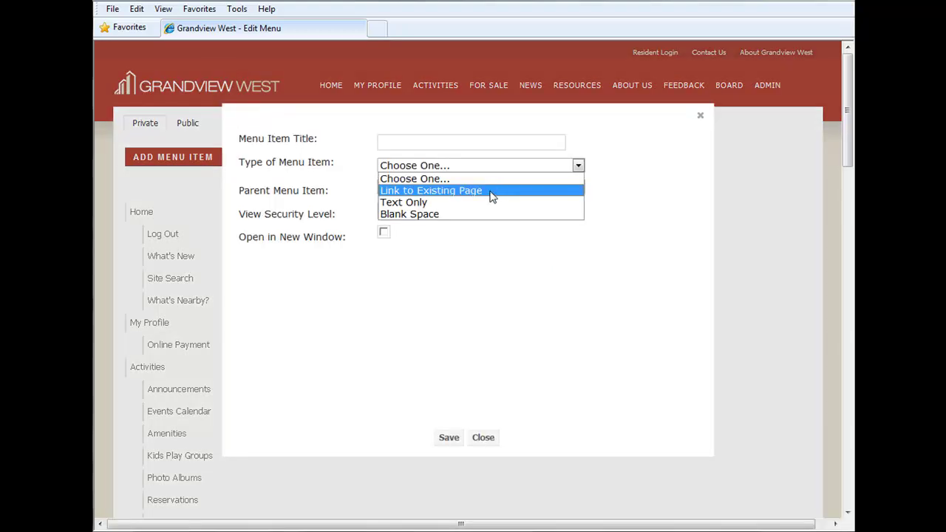
{"action": "left_click", "coordinate": [491, 192]}
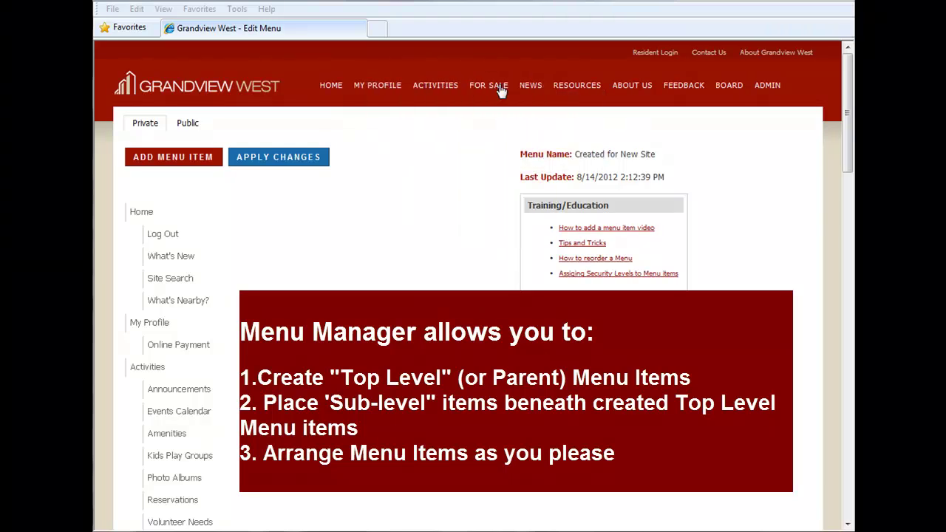
{"action": "mouse_move", "coordinate": [436, 86]}
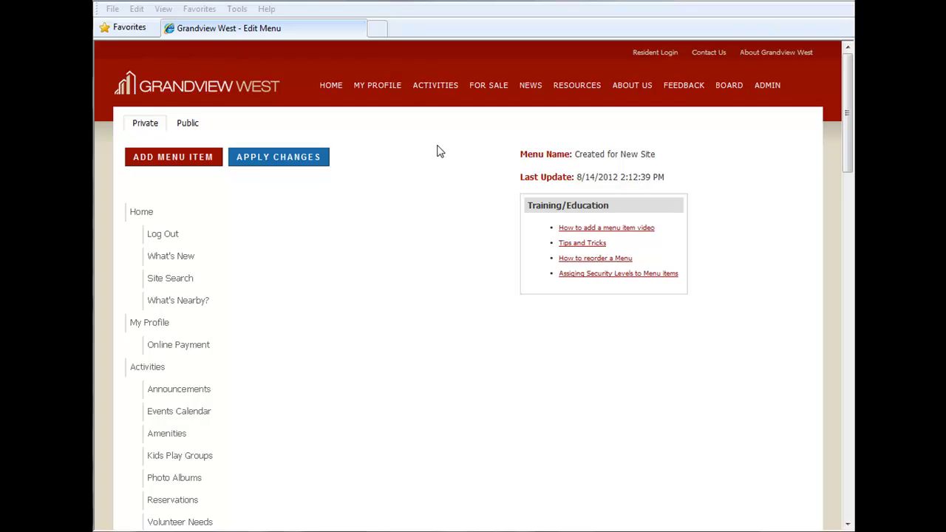
Open the Pool Hours Survey from RESOURCES > eForms and try its closing-time question.
{"action": "mouse_move", "coordinate": [577, 85]}
{"action": "left_click", "coordinate": [581, 181]}
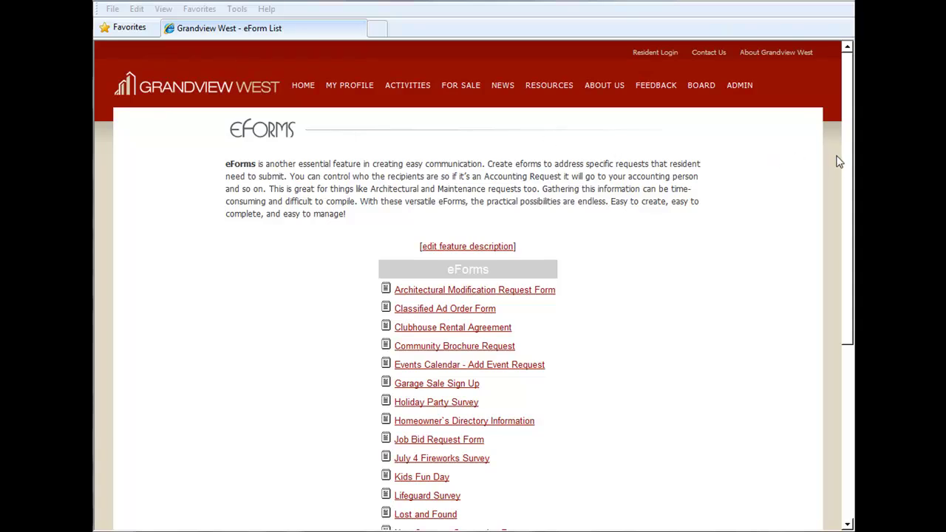
{"action": "left_click_drag", "start_coordinate": [845, 162], "coordinate": [832, 255]}
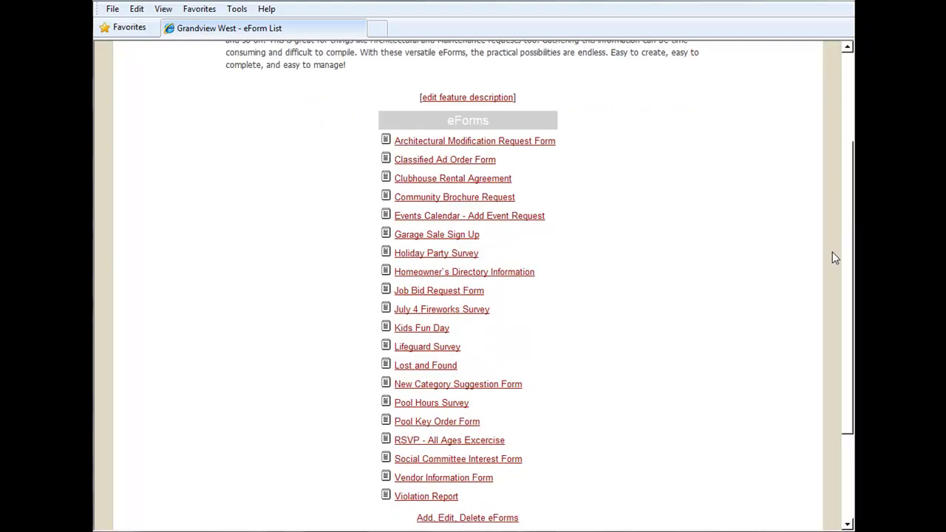
{"action": "left_click", "coordinate": [436, 405]}
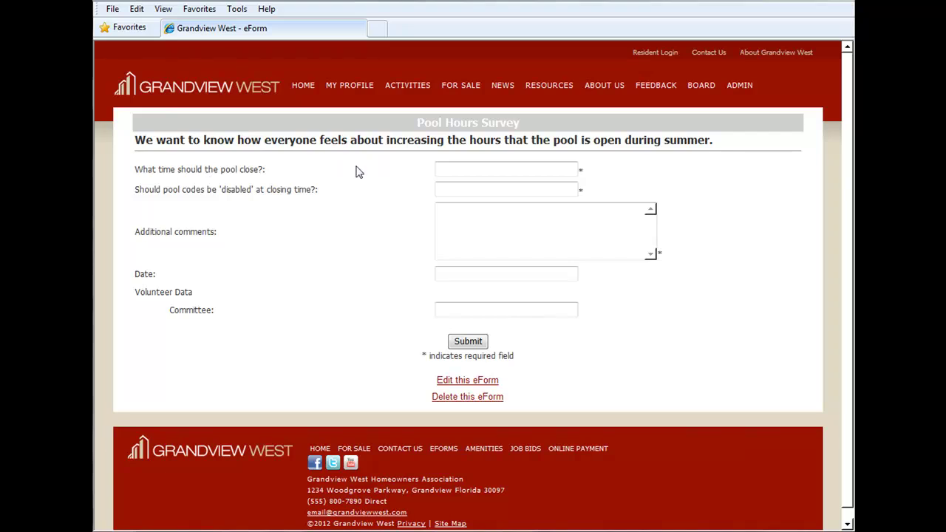
{"action": "left_click", "coordinate": [473, 169]}
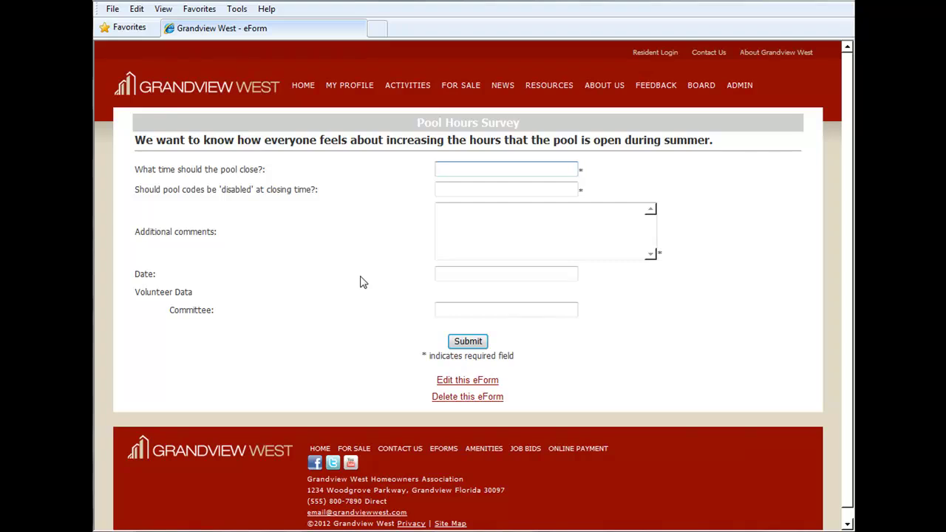
Choose Edit this eForm, then Edit Form Fields to list the survey's fields.
{"action": "left_click", "coordinate": [484, 380]}
{"action": "left_click_drag", "start_coordinate": [848, 129], "coordinate": [846, 427]}
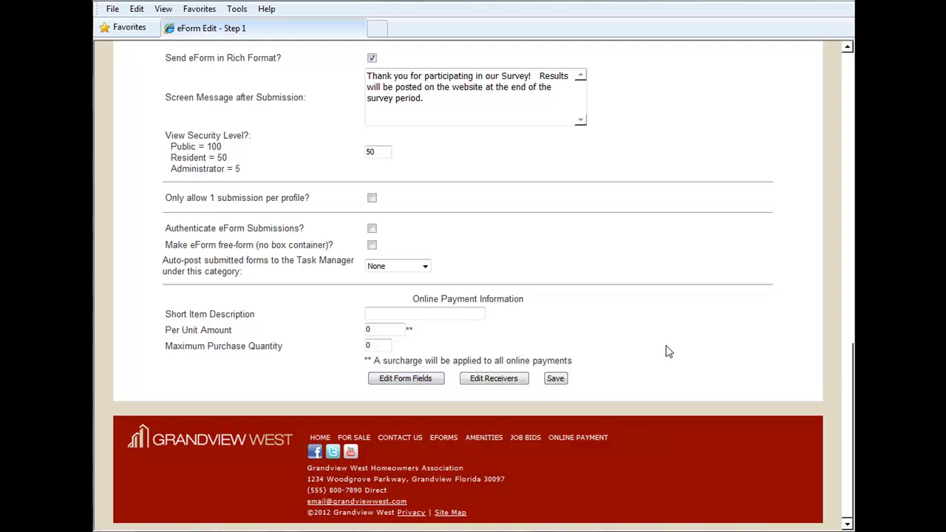
{"action": "left_click", "coordinate": [415, 380]}
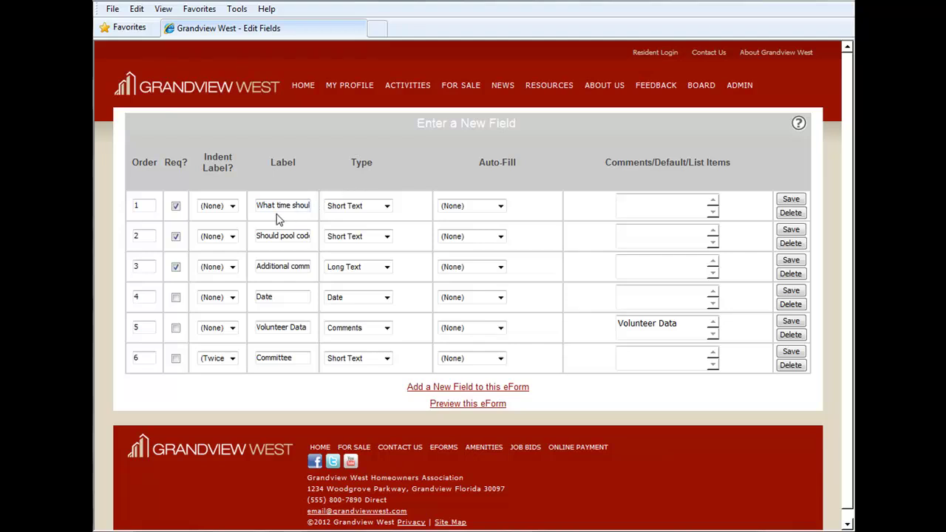
Make the first question a dropdown and add 'Open 24 hours' as its first choice.
{"action": "left_click_drag", "start_coordinate": [257, 205], "coordinate": [318, 212]}
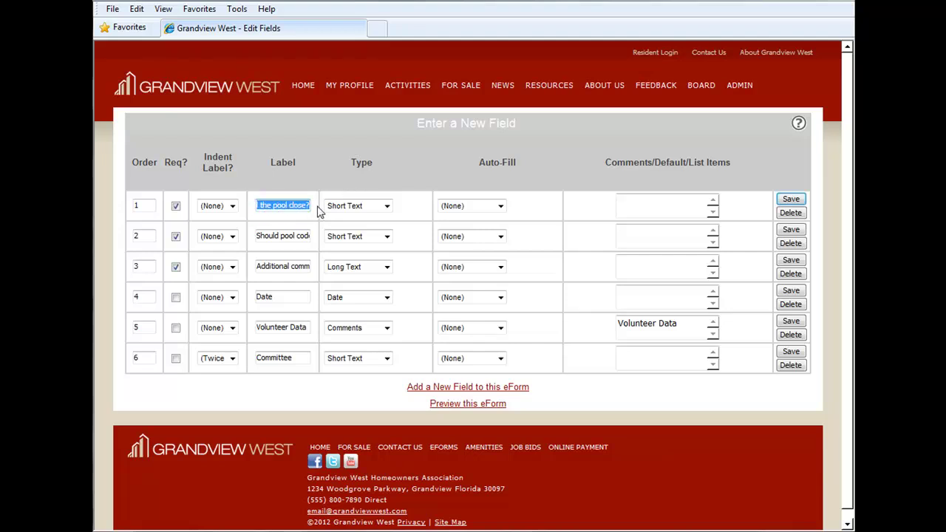
{"action": "left_click", "coordinate": [386, 206]}
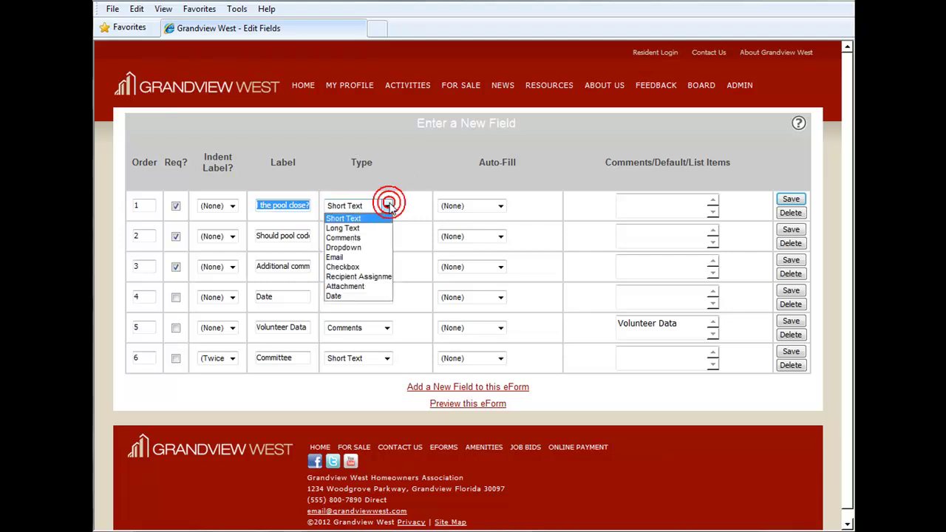
{"action": "left_click", "coordinate": [370, 248]}
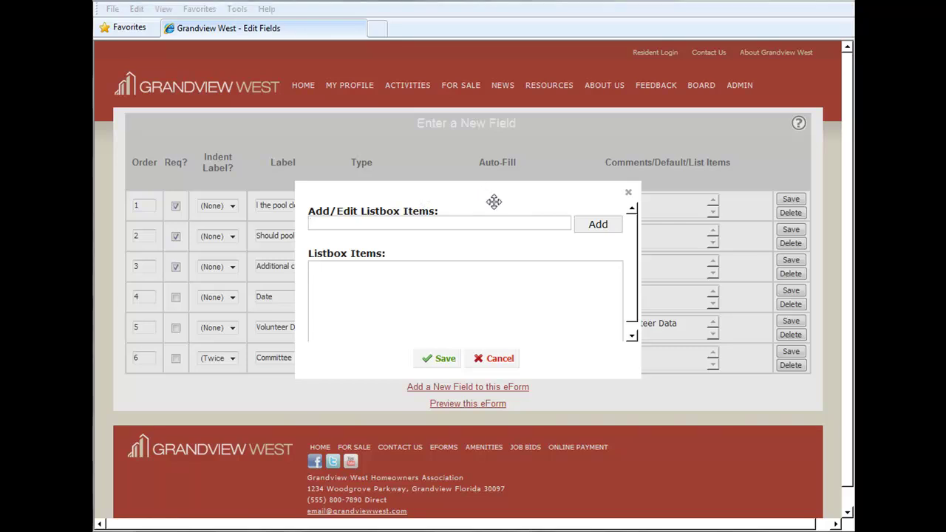
{"action": "left_click", "coordinate": [476, 224]}
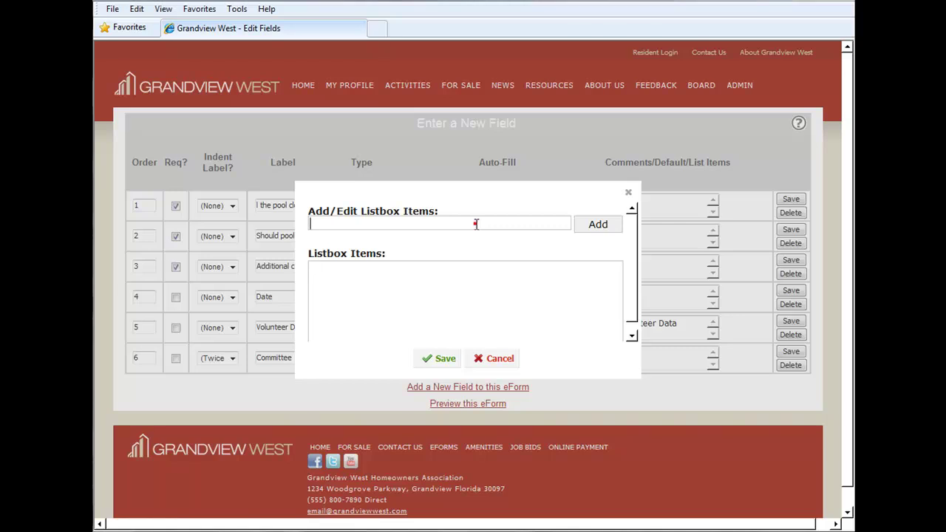
{"action": "type", "text": "Open 24 hours"}
{"action": "left_click", "coordinate": [595, 225]}
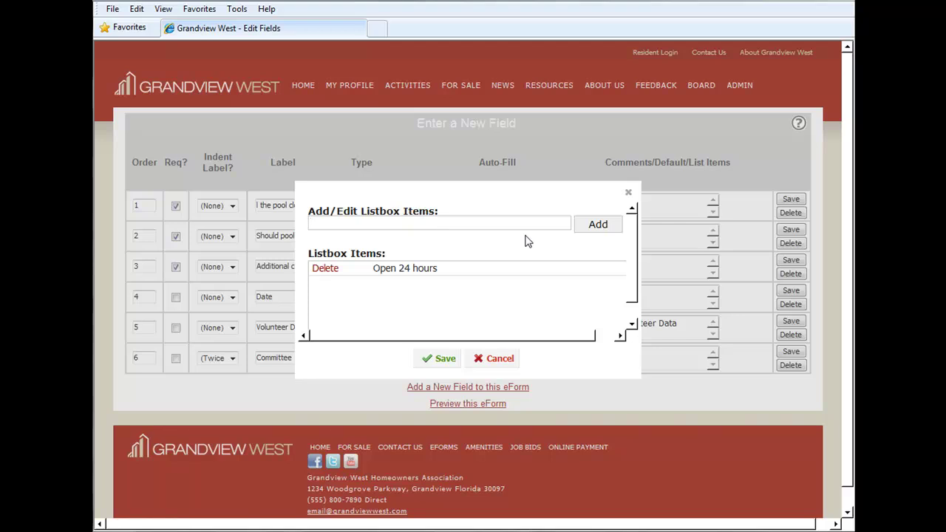
Add dropdown choices Close at 6pm, Close at 7pm, Close at 8pm, Close at 9pm and Close at 10 pm.
{"action": "type", "text": "Close at 6pm"}
{"action": "left_click", "coordinate": [597, 225]}
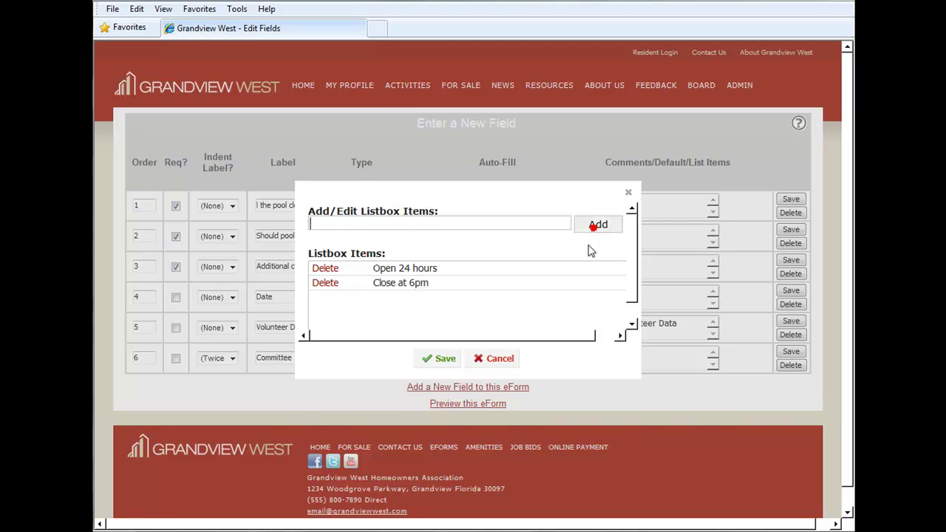
{"action": "type", "text": "Close at 7pm"}
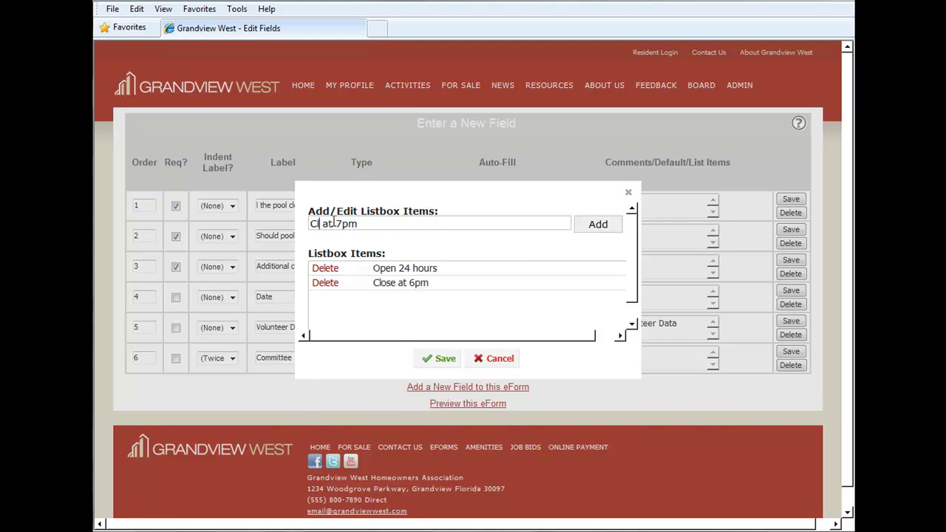
{"action": "left_click", "coordinate": [403, 222]}
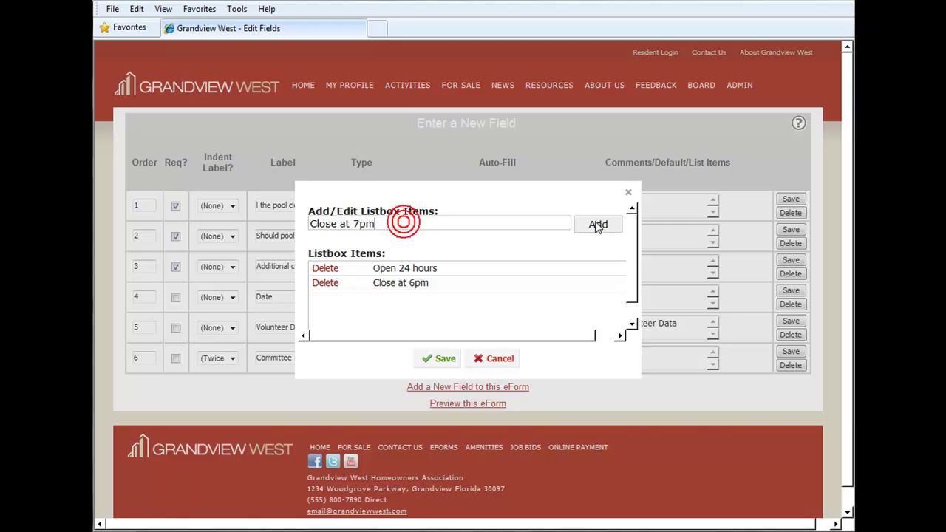
{"action": "left_click", "coordinate": [596, 223]}
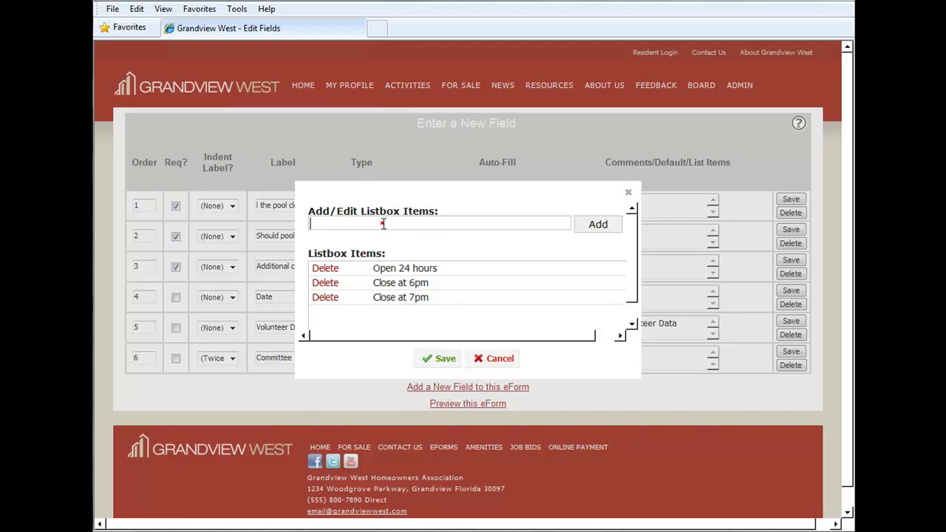
{"action": "type", "text": "Close at 8pm"}
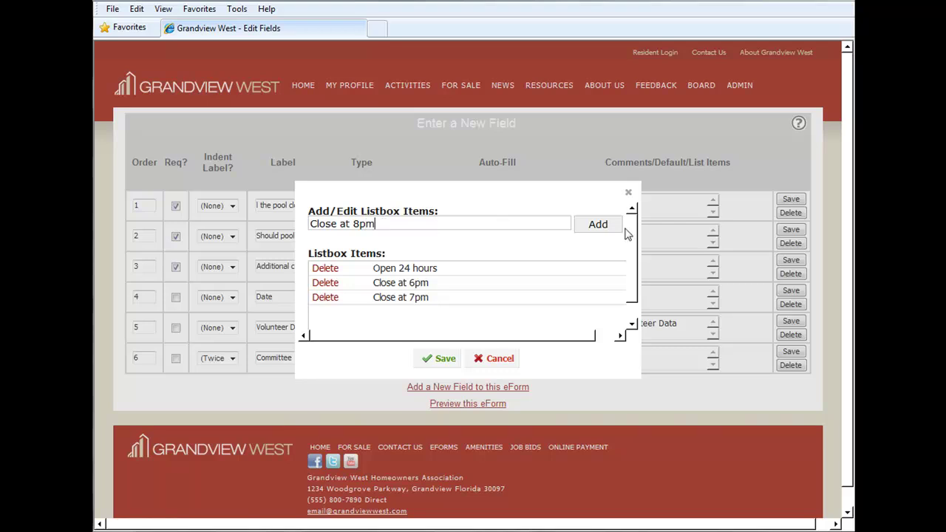
{"action": "left_click", "coordinate": [599, 226]}
{"action": "left_click", "coordinate": [377, 225]}
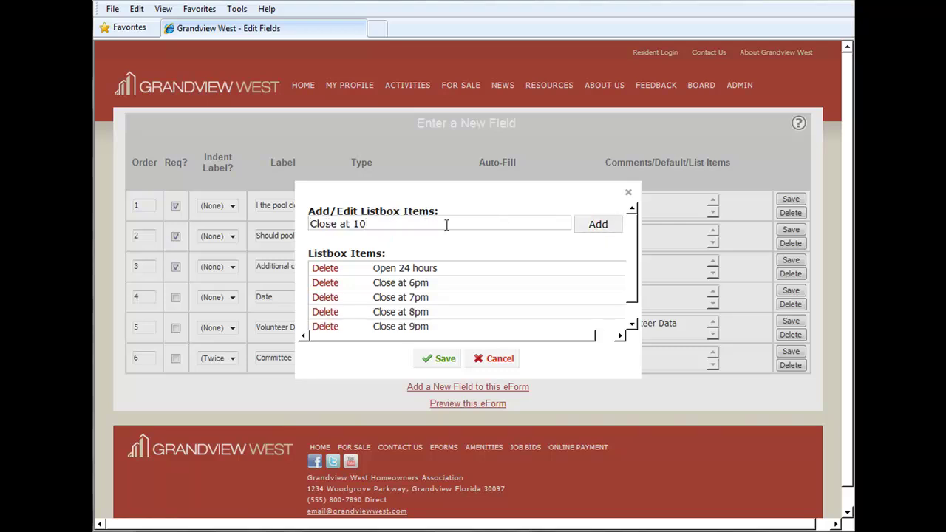
{"action": "type", "text": "pm"}
{"action": "left_click", "coordinate": [613, 222]}
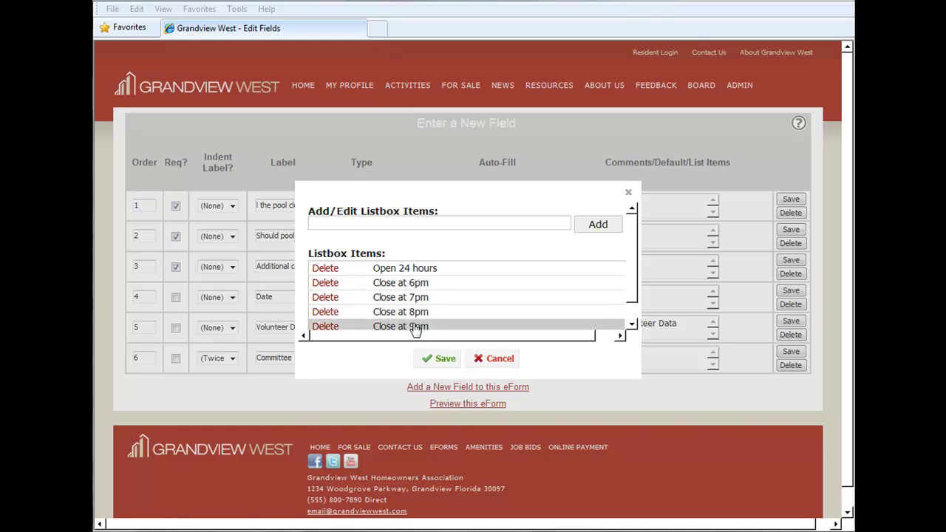
Move 'Open 24 hours' to the end of the options list and save it.
{"action": "scroll", "coordinate": [447, 301], "scroll_direction": "down", "scroll_amount": 1}
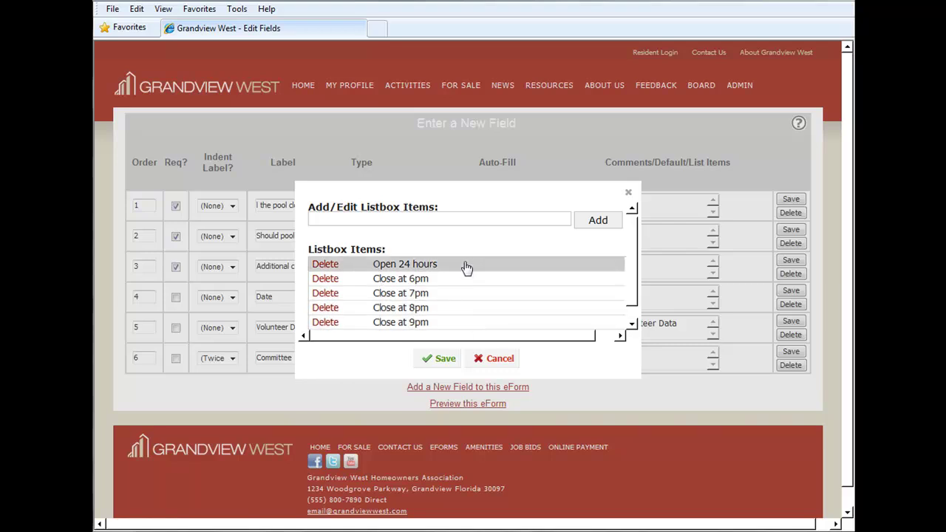
{"action": "left_click", "coordinate": [453, 265]}
{"action": "left_click_drag", "start_coordinate": [453, 269], "coordinate": [455, 318]}
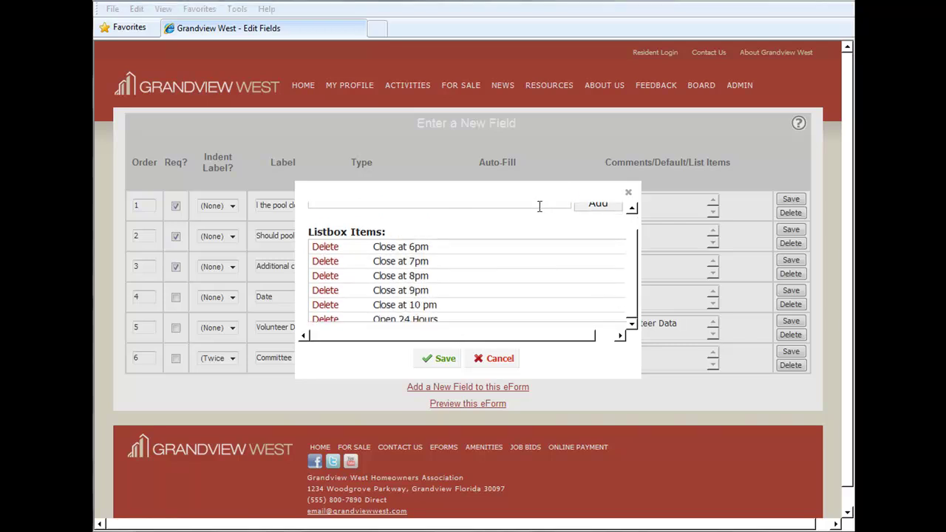
{"action": "left_click", "coordinate": [446, 360]}
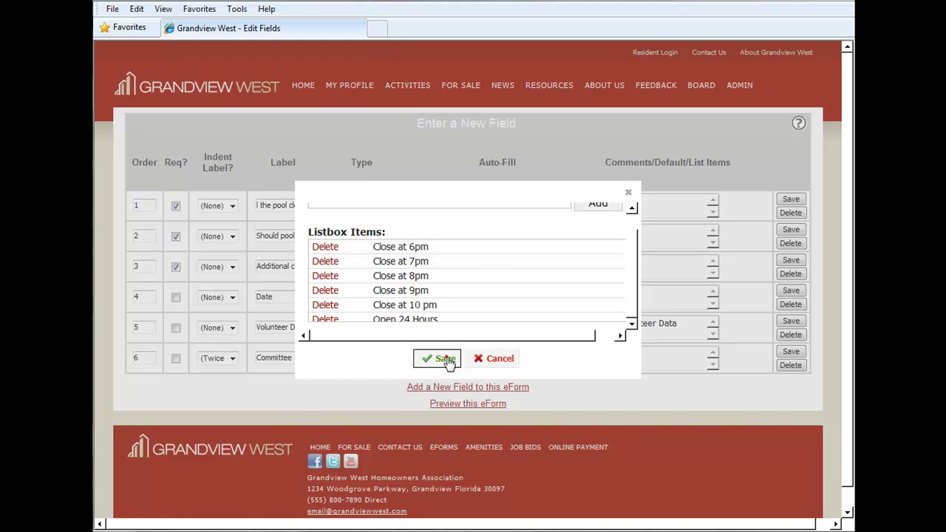
Save the first question, preview the Pool Hours Survey, and check the closing-time dropdown choices.
{"action": "left_click", "coordinate": [790, 200]}
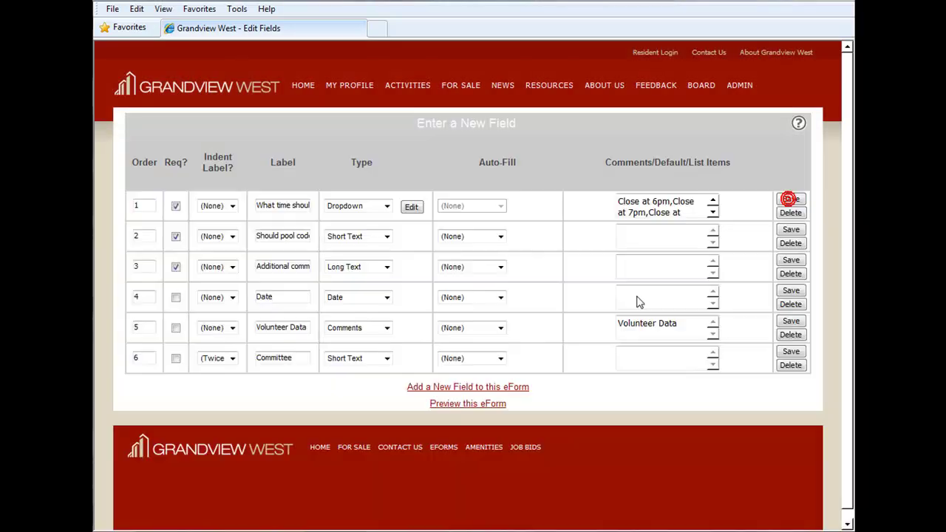
{"action": "left_click", "coordinate": [462, 405]}
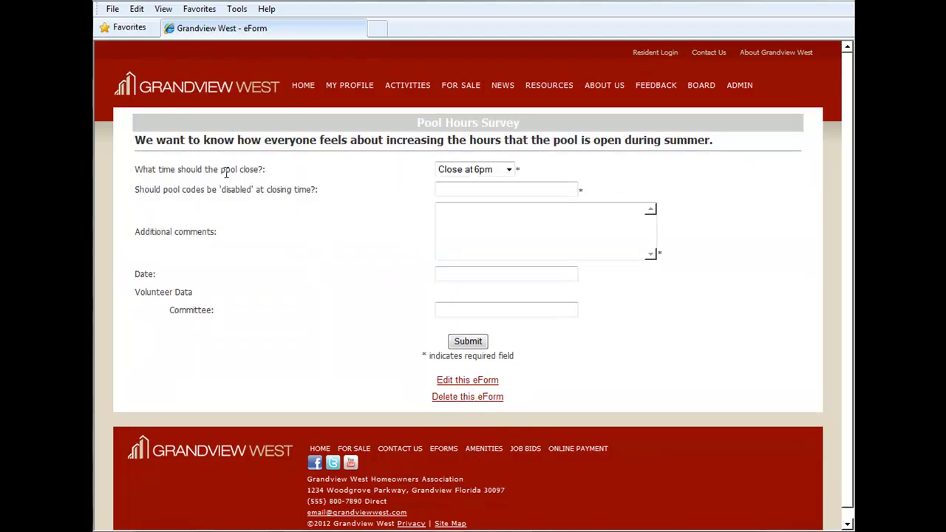
{"action": "left_click", "coordinate": [508, 170]}
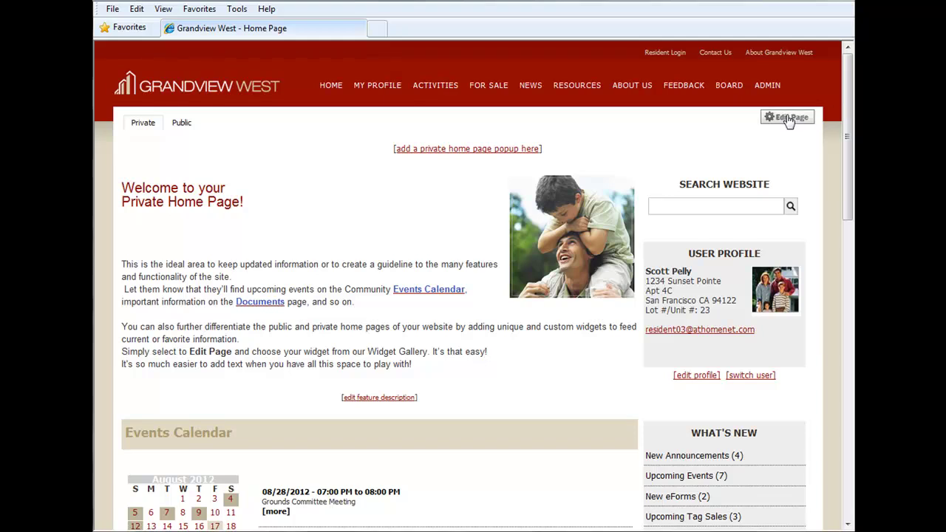
Open the Instant Articles widget's Edit Properties and check the Home DIY category.
{"action": "left_click_drag", "start_coordinate": [847, 122], "coordinate": [852, 405]}
{"action": "left_click", "coordinate": [616, 65]}
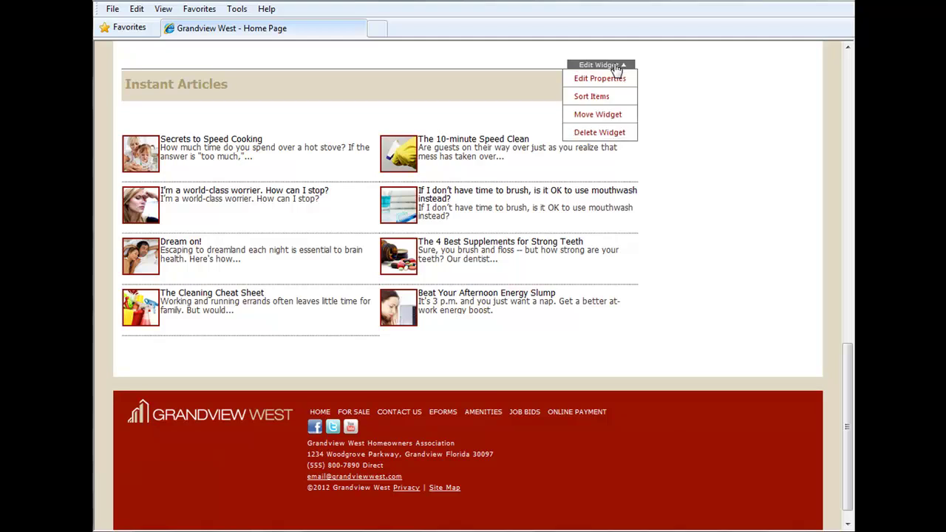
{"action": "left_click", "coordinate": [600, 78]}
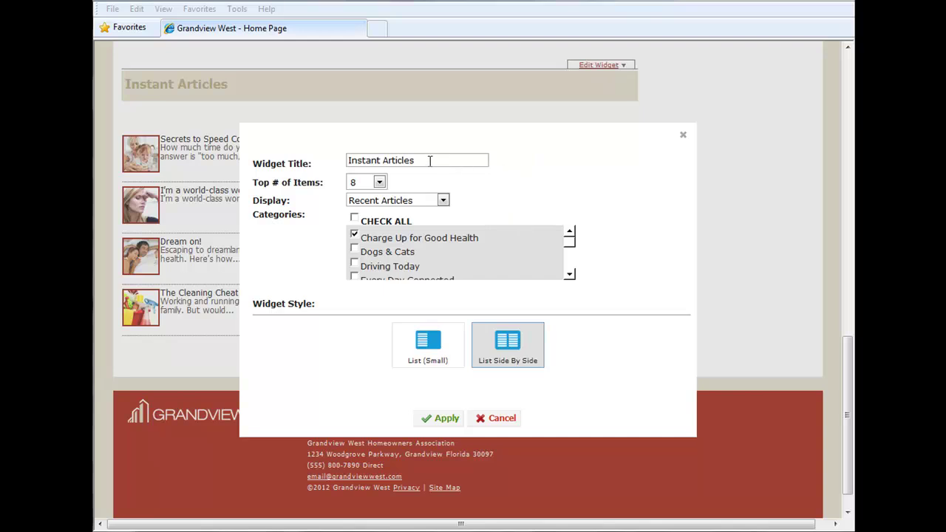
{"action": "left_click_drag", "start_coordinate": [428, 160], "coordinate": [314, 164]}
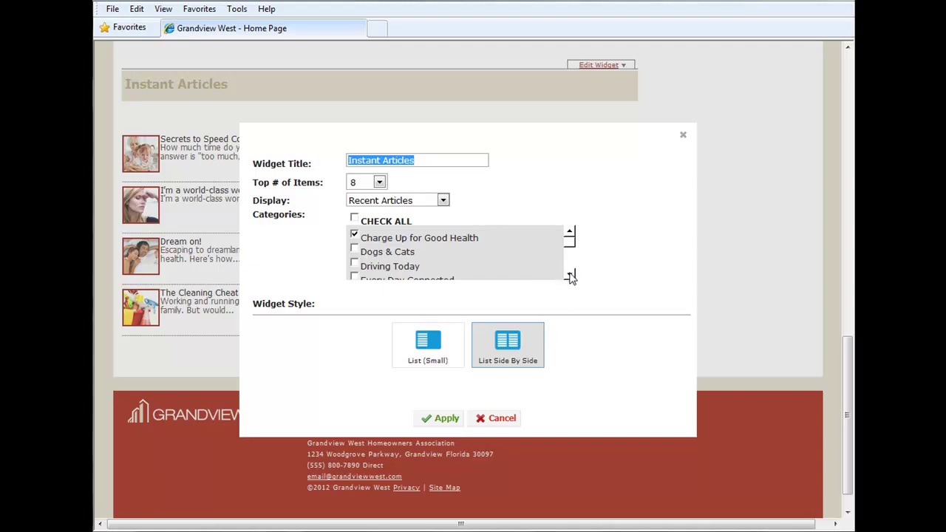
{"action": "scroll", "coordinate": [572, 267], "scroll_direction": "down", "scroll_amount": 1}
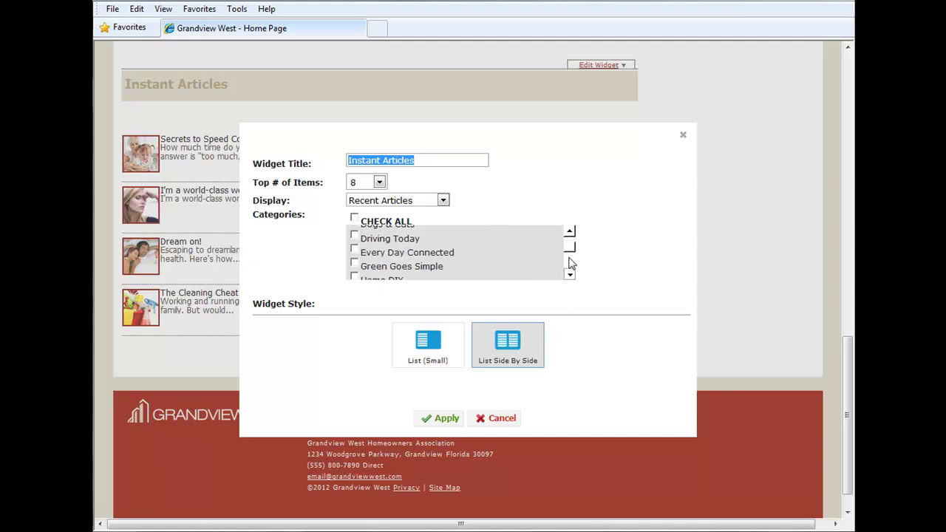
{"action": "scroll", "coordinate": [569, 262], "scroll_direction": "down", "scroll_amount": 2}
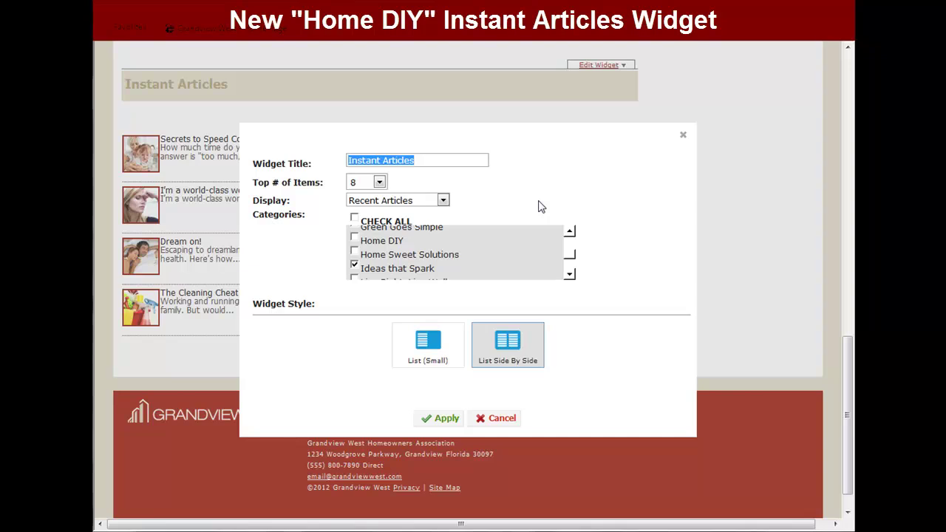
{"action": "left_click", "coordinate": [403, 247]}
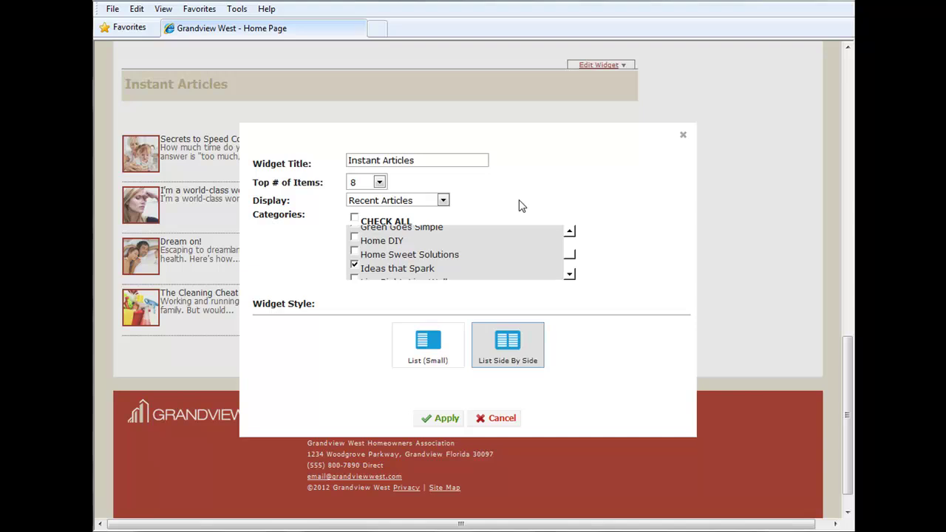
Retitle the widget 'Home Do It Yourself Articles', uncheck Ideas that Spark, and apply.
{"action": "left_click_drag", "start_coordinate": [418, 160], "coordinate": [338, 158]}
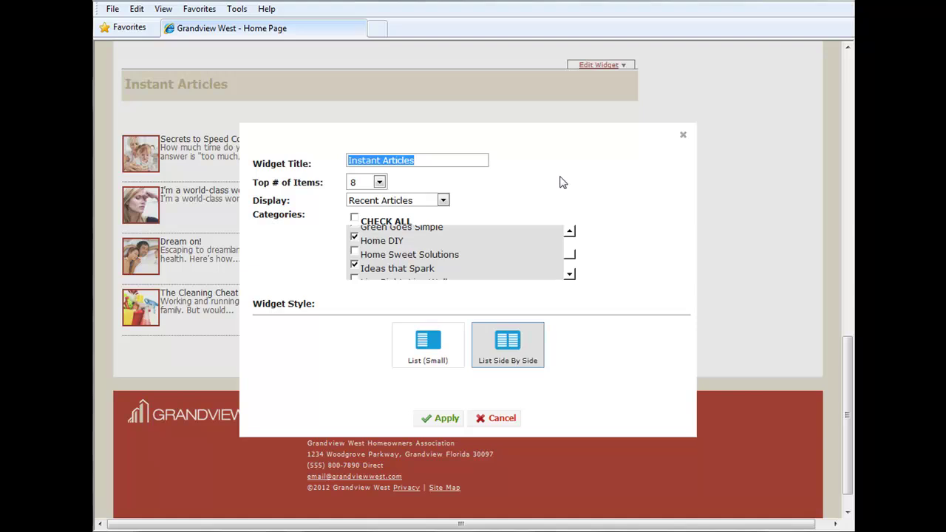
{"action": "type", "text": "Home Dop"}
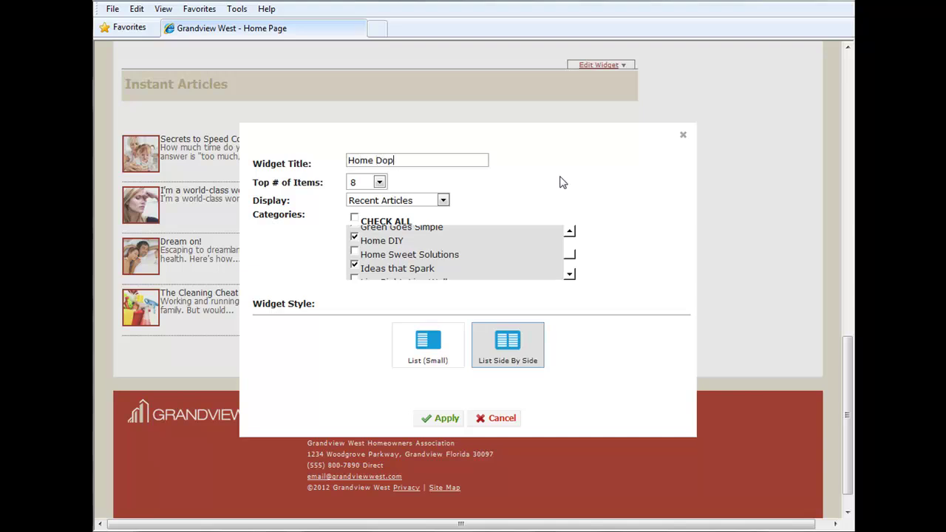
{"action": "key", "text": "BackSpace"}
{"action": "type", "text": "It Yourself Articles"}
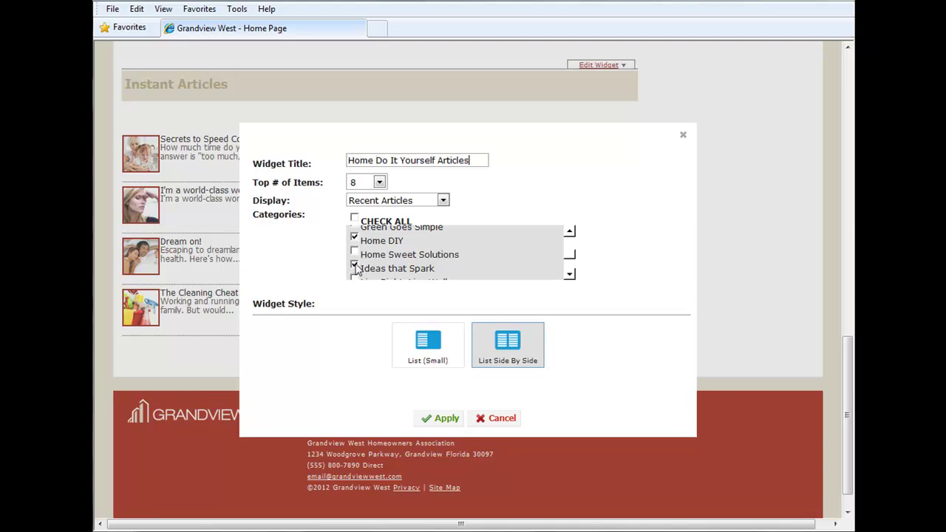
{"action": "left_click", "coordinate": [355, 264]}
{"action": "scroll", "coordinate": [569, 257], "scroll_direction": "up", "scroll_amount": 1}
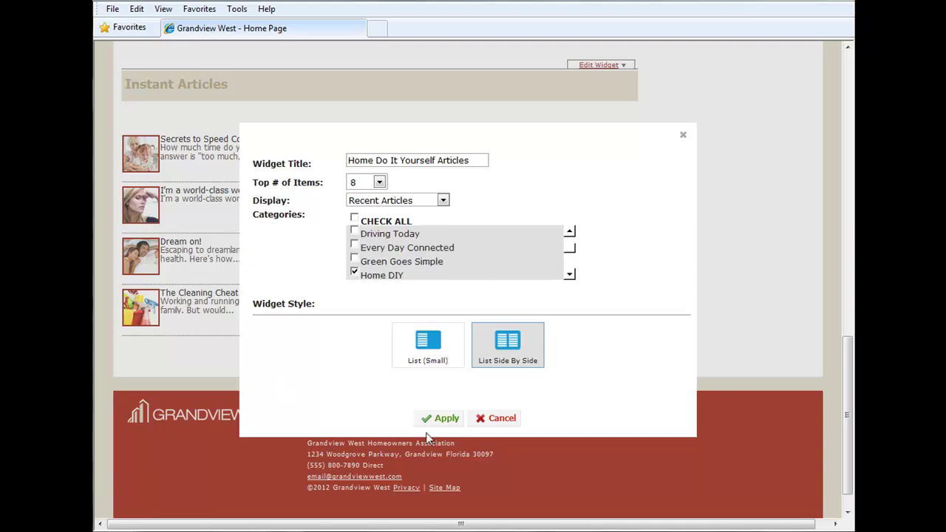
{"action": "left_click", "coordinate": [440, 419]}
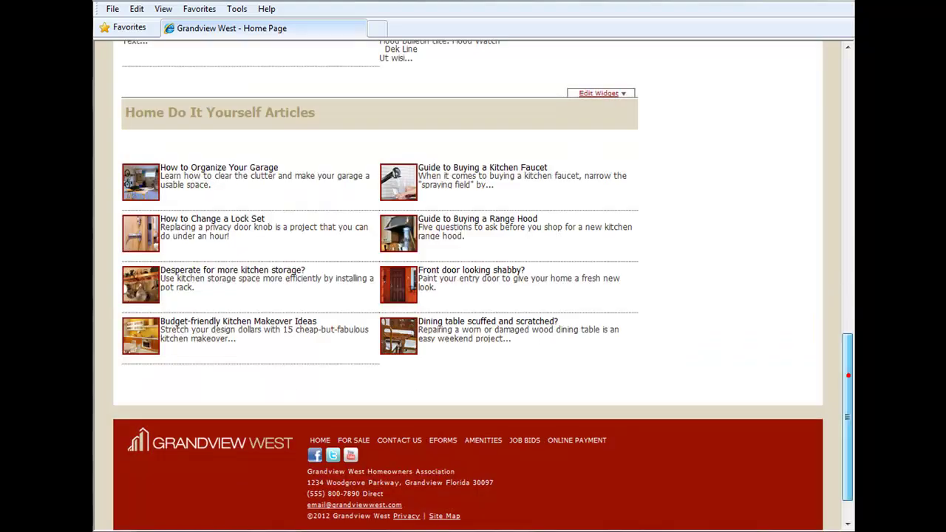
Leave page edit mode with Done and review the Home Do It Yourself Articles widget.
{"action": "left_click_drag", "start_coordinate": [849, 380], "coordinate": [848, 264]}
{"action": "left_click_drag", "start_coordinate": [847, 301], "coordinate": [846, 136]}
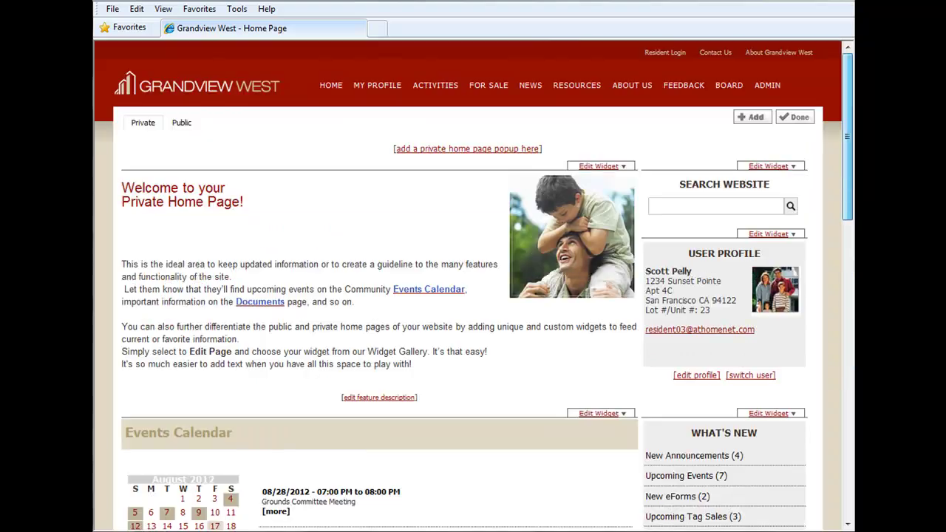
{"action": "left_click", "coordinate": [797, 117]}
{"action": "left_click_drag", "start_coordinate": [848, 122], "coordinate": [848, 388]}
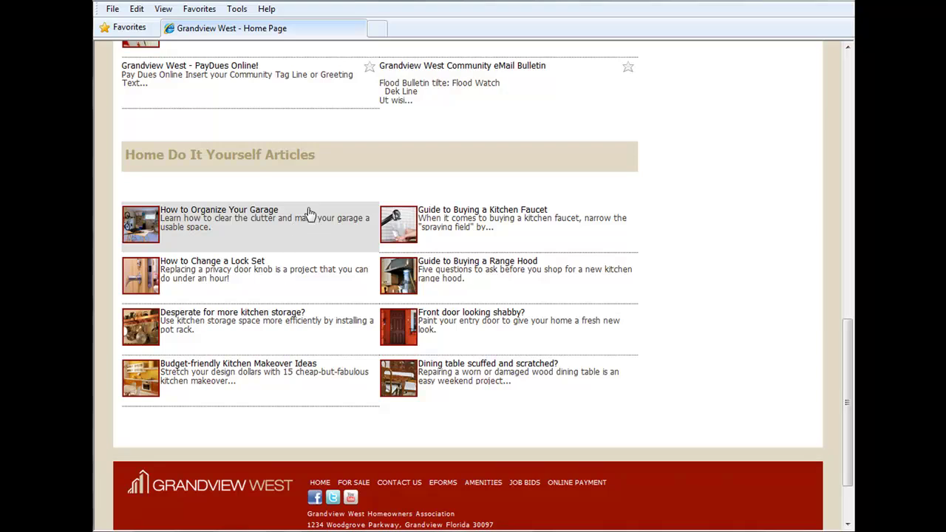
{"action": "key", "text": "Home"}
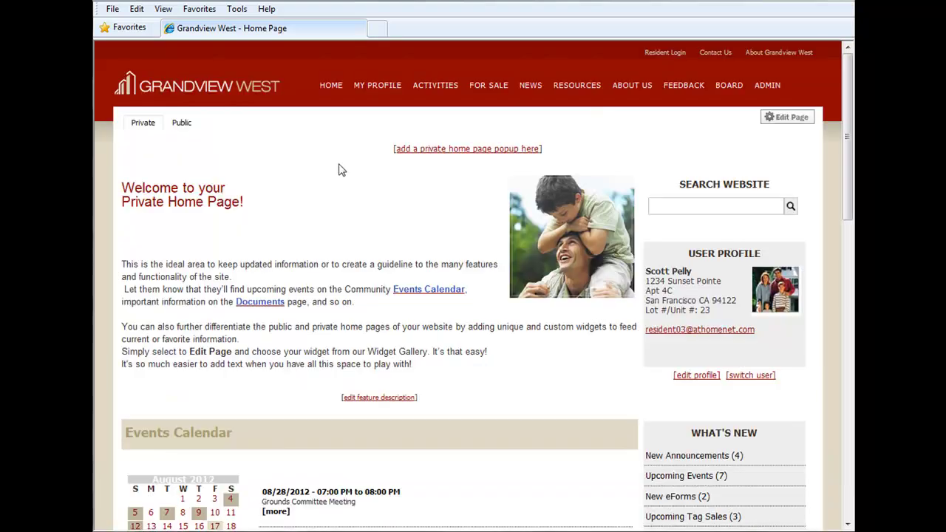
Choose NEWS > Email Bulletins to reach the Send an eMail Bulletin page.
{"action": "mouse_move", "coordinate": [529, 85]}
{"action": "left_click", "coordinate": [555, 119]}
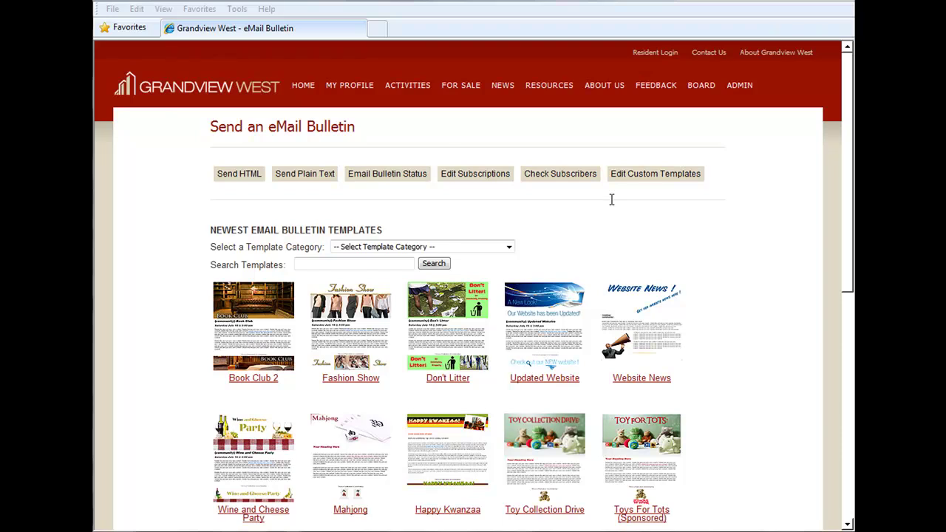
Review the Email Bulletin Status of recent bulletins, then check the current subscribers list.
{"action": "left_click", "coordinate": [391, 176]}
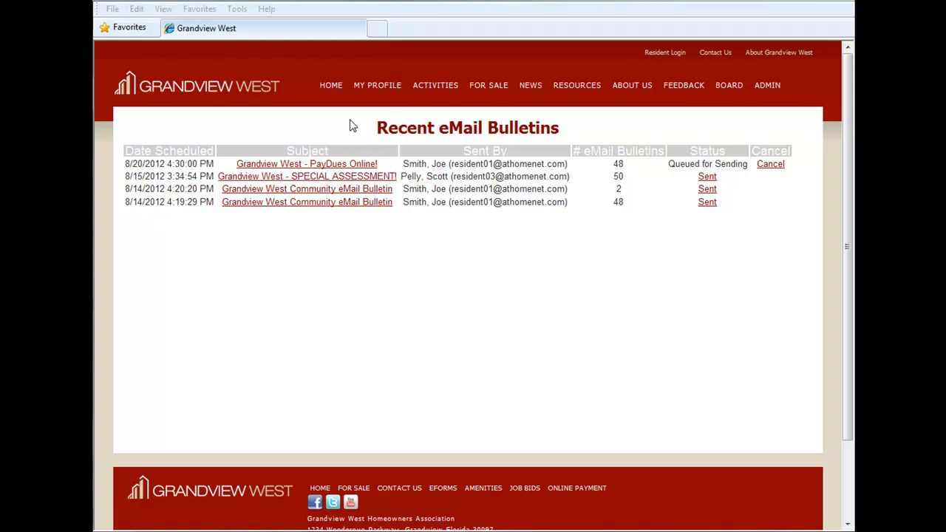
{"action": "key", "text": "BackSpace"}
{"action": "left_click", "coordinate": [569, 179]}
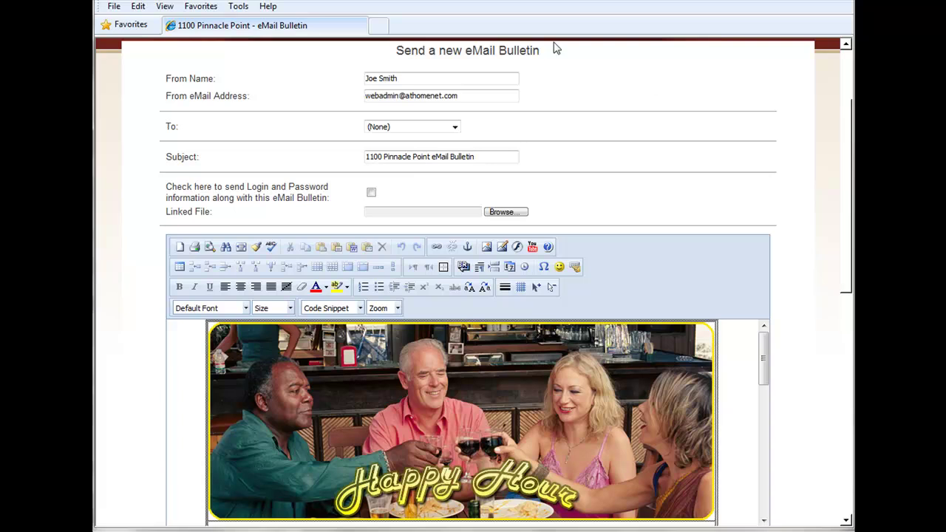
Scroll to Delivery Options and start editing the 'Great New Event Starting Next Week' heading.
{"action": "left_click_drag", "start_coordinate": [849, 171], "coordinate": [849, 242]}
{"action": "scroll", "coordinate": [281, 214], "scroll_direction": "down", "scroll_amount": 3}
{"action": "left_click", "coordinate": [281, 214]}
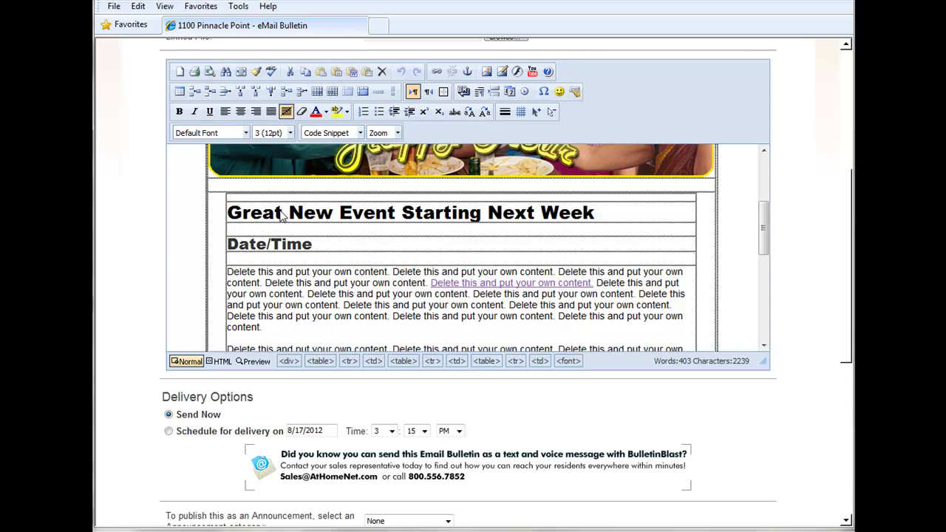